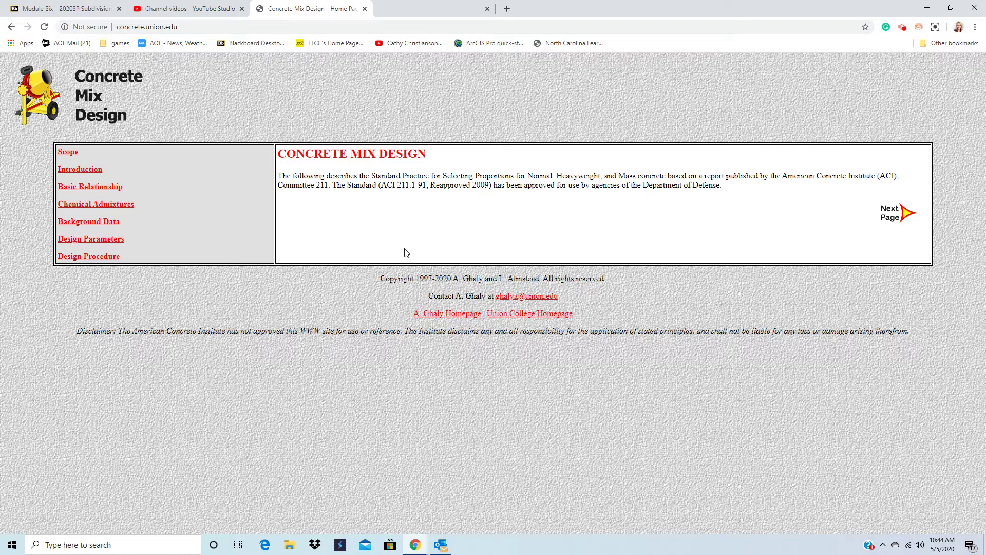
# Page through Scope, Introduction, Basic Relationship, Chemical Admixtures and Background Data to reach Design Parameters.
pyautogui.click(909, 218)
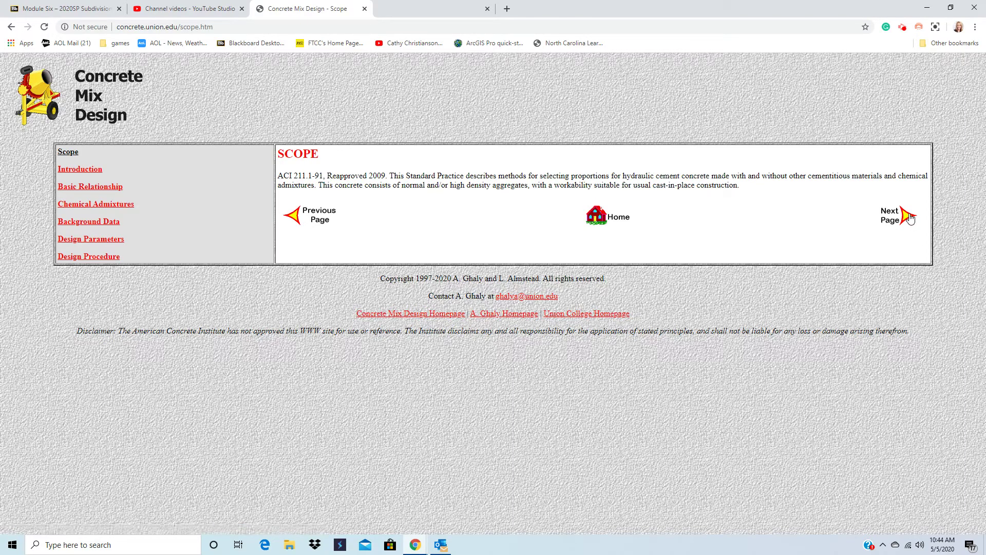
pyautogui.click(902, 221)
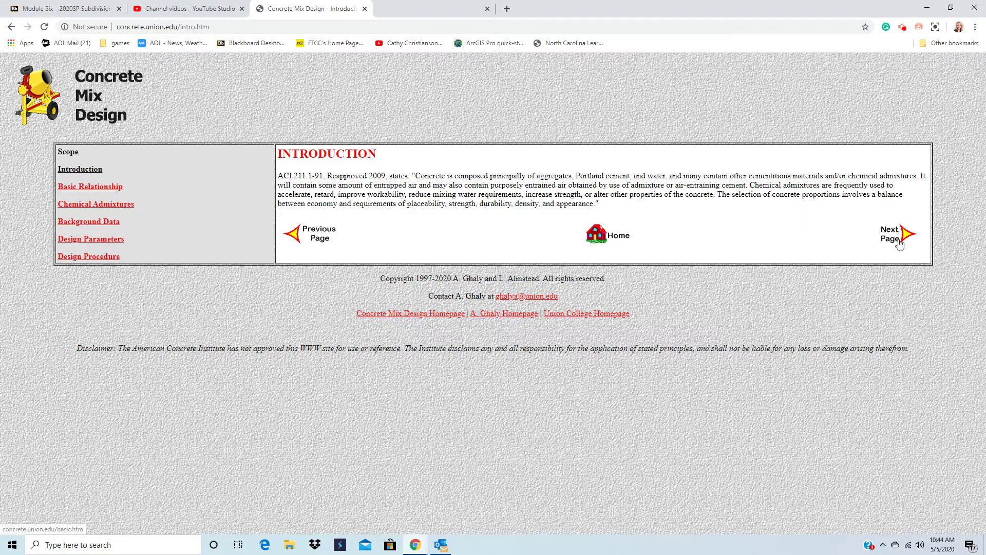
pyautogui.click(902, 243)
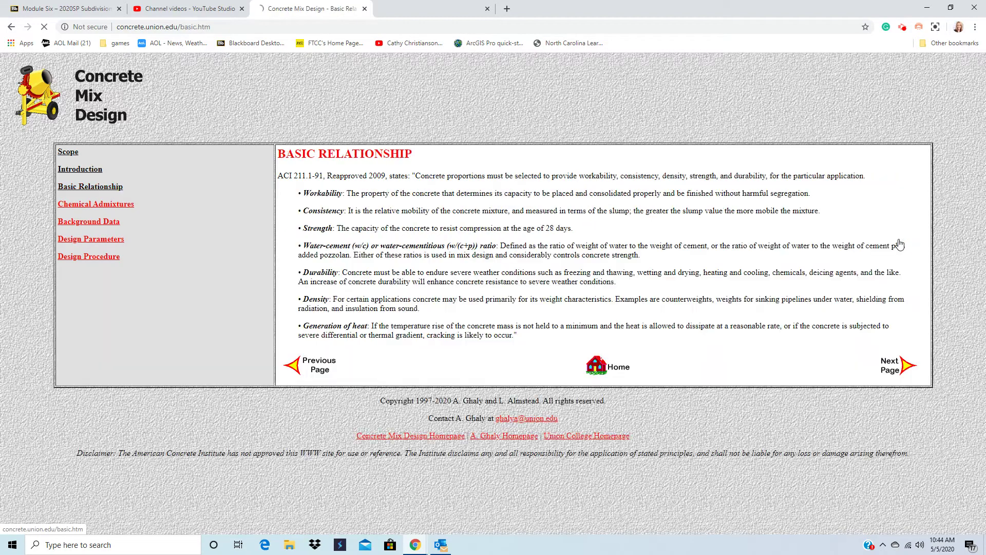
pyautogui.click(903, 369)
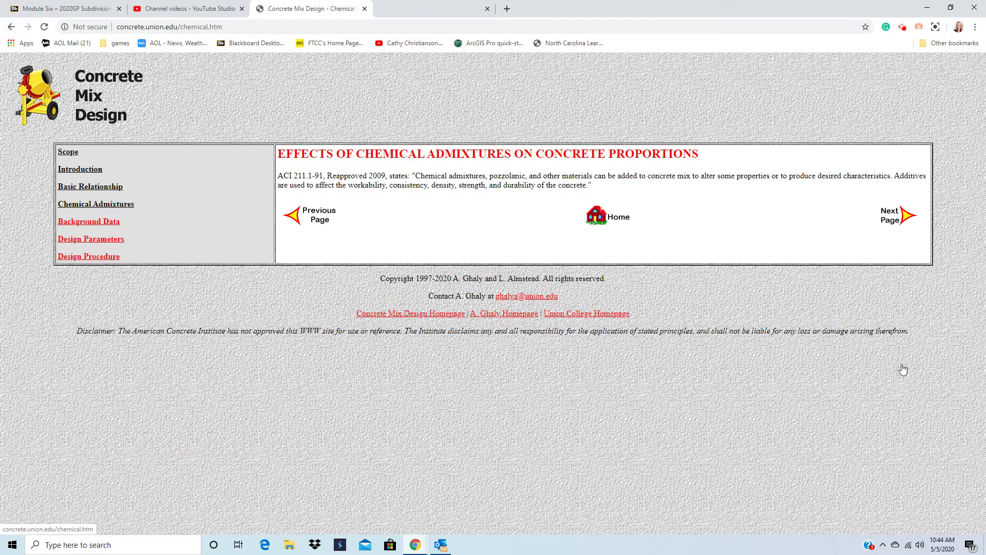
pyautogui.click(908, 218)
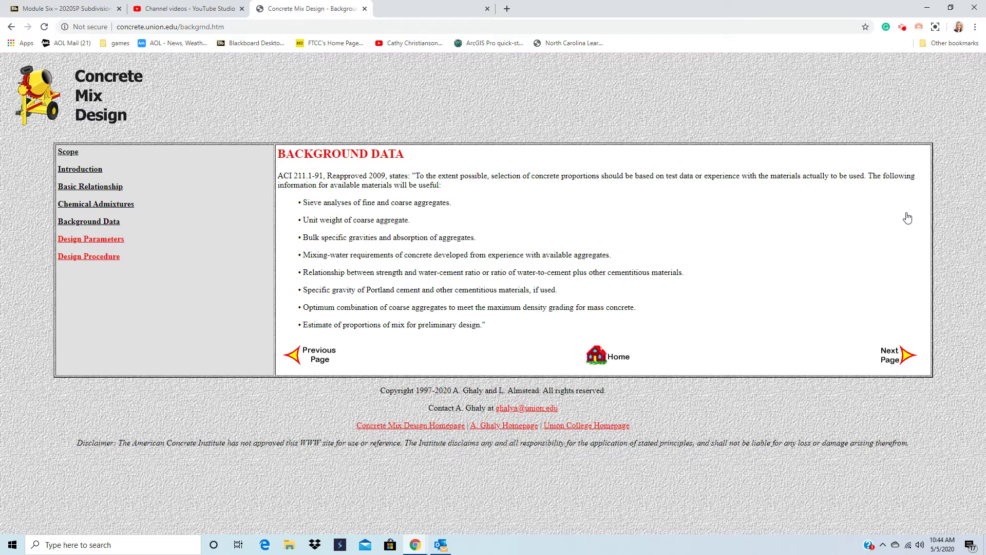
pyautogui.click(904, 356)
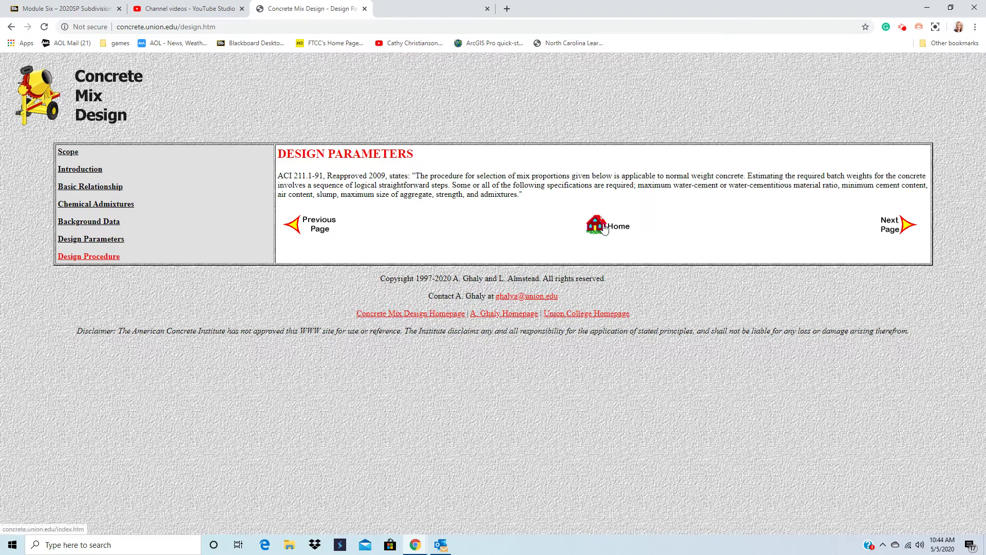
# On Design Procedure, choose US units and begin the absolute-volume, non-air-entrained design.
pyautogui.click(901, 229)
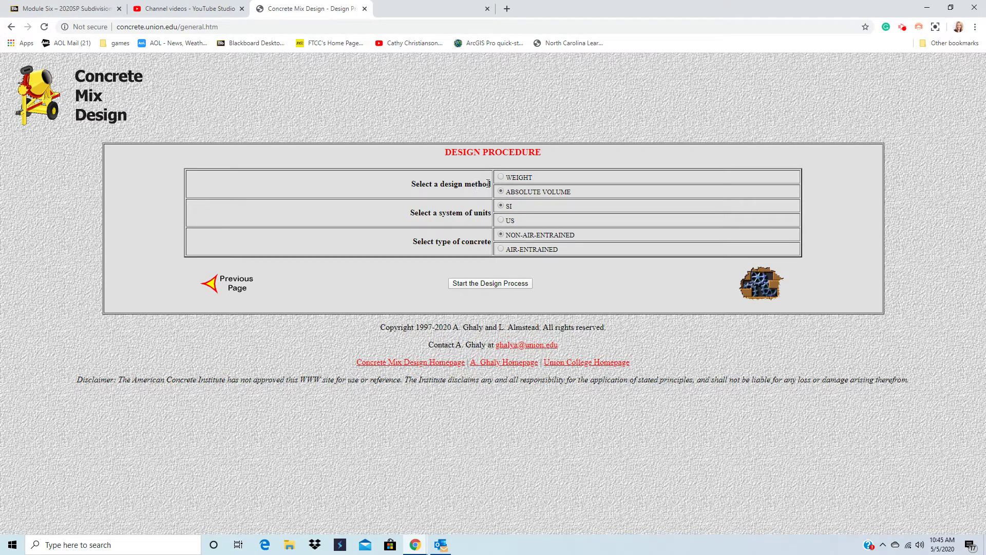
pyautogui.click(501, 220)
pyautogui.click(467, 286)
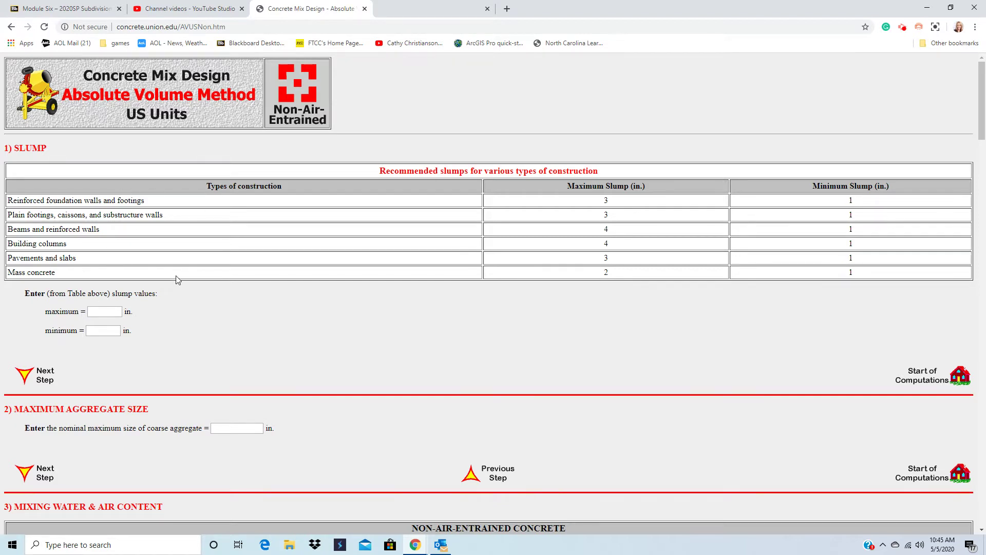
# Enter slump 3 in maximum, 1 in minimum, and nominal maximum aggregate size 1 in.
pyautogui.click(94, 313)
pyautogui.write('3')
pyautogui.click(102, 331)
pyautogui.scroll(-2, 202, 347)
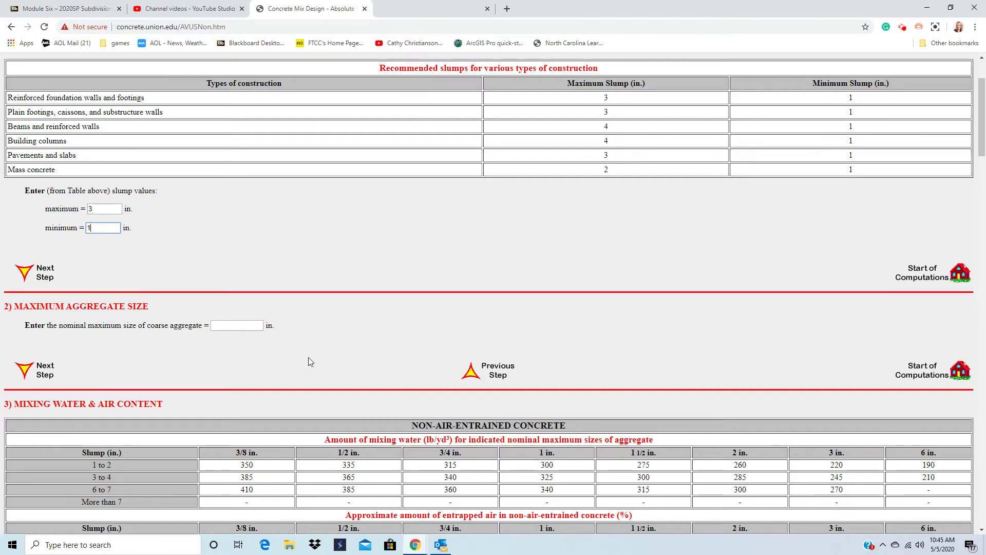
pyautogui.click(235, 327)
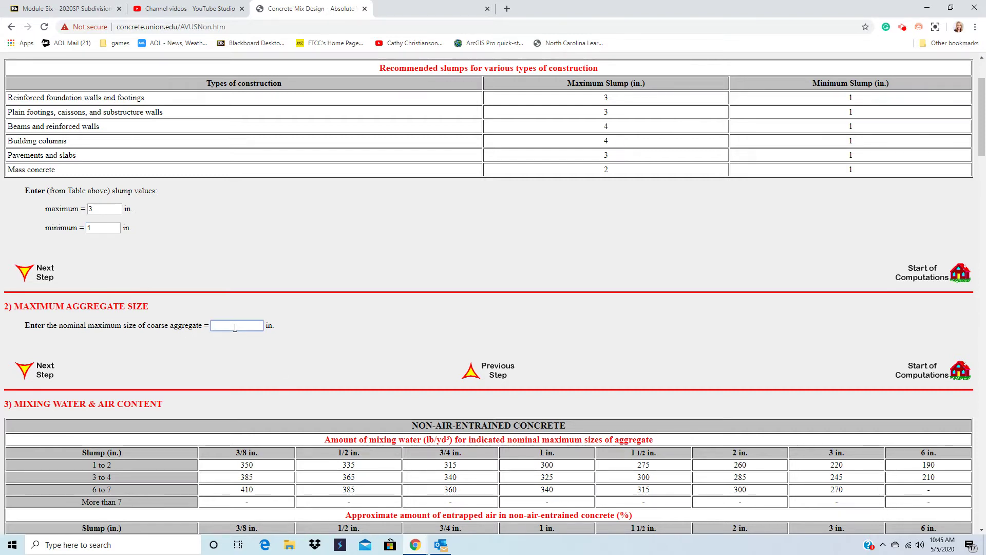
pyautogui.write('1')
pyautogui.scroll(-4, 378, 328)
pyautogui.scroll(-2, 395, 338)
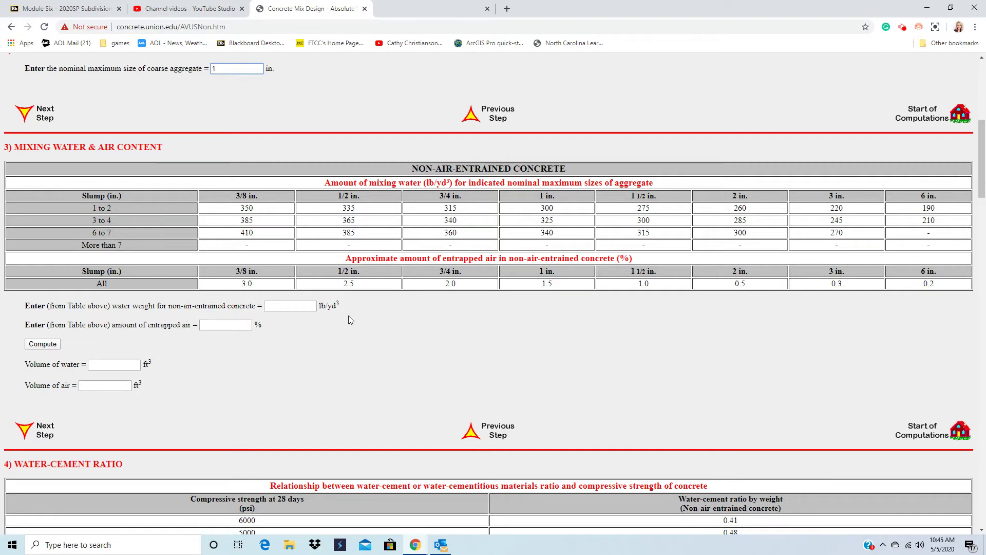
# Enter 325 lb/yd³ water and 1.5% entrapped air, computing 5.208 ft³ water and 0.405 ft³ air.
pyautogui.click(284, 301)
pyautogui.write('325')
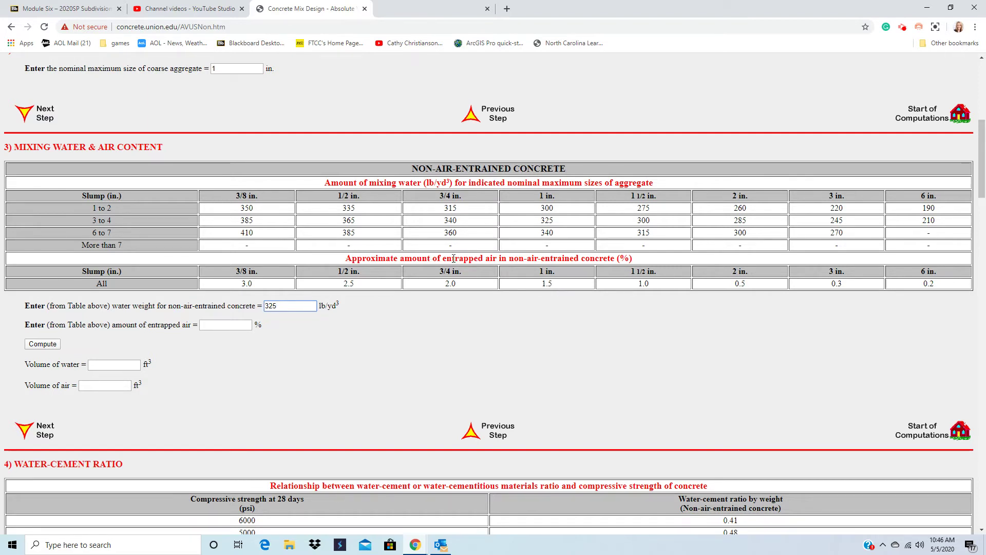
pyautogui.click(223, 322)
pyautogui.write('1.5')
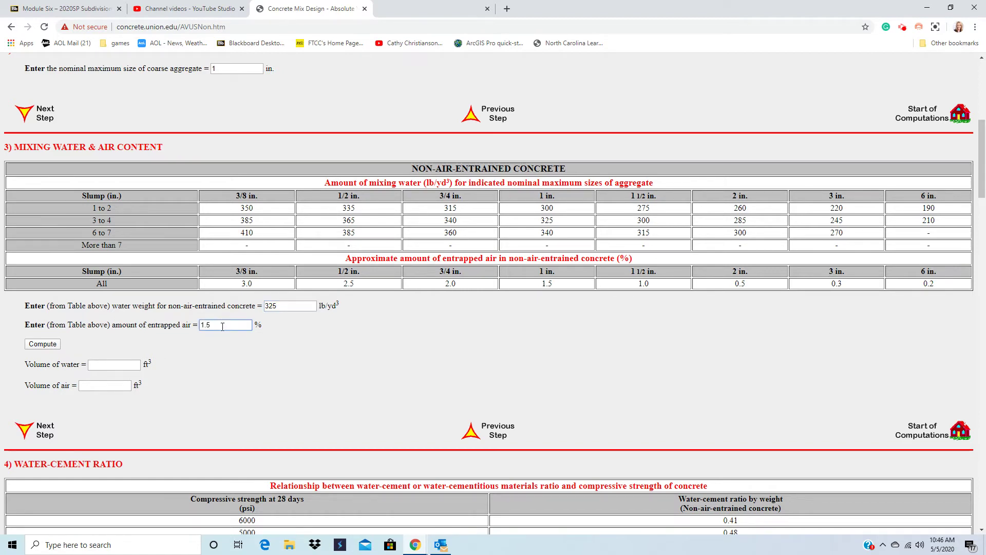
pyautogui.click(46, 347)
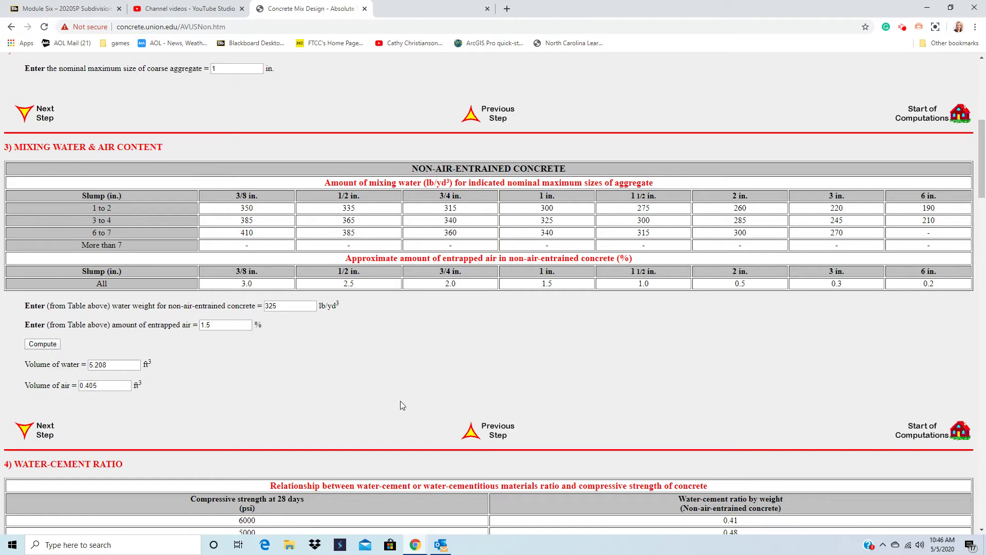
# Enter 2000 psi compressive strength and a 0.82 water-cement ratio.
pyautogui.scroll(-2, 406, 403)
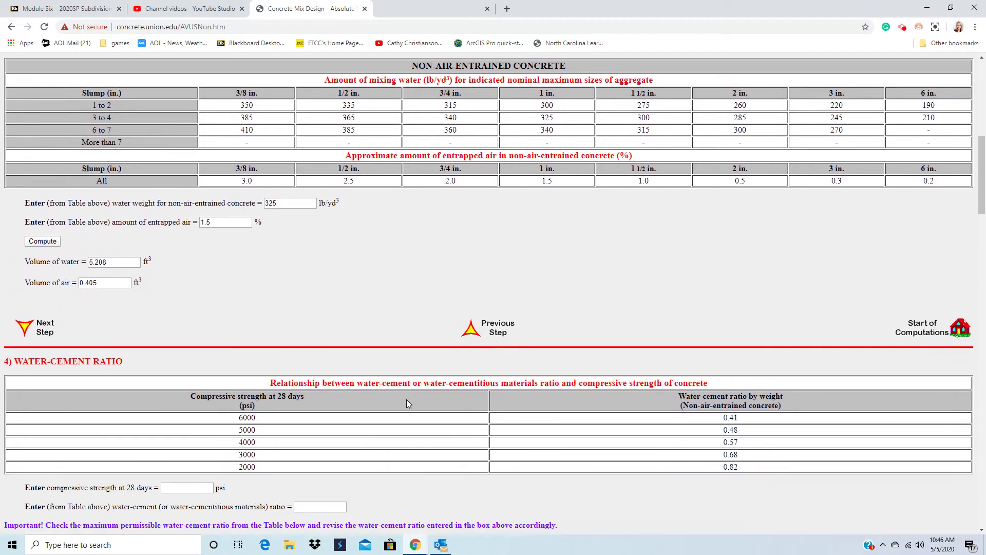
pyautogui.scroll(-3, 383, 318)
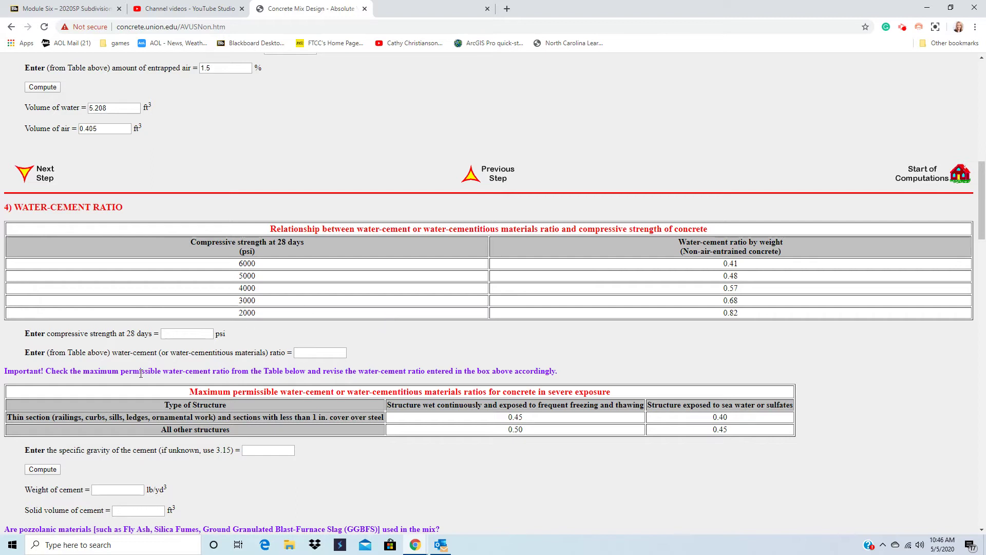
pyautogui.click(173, 333)
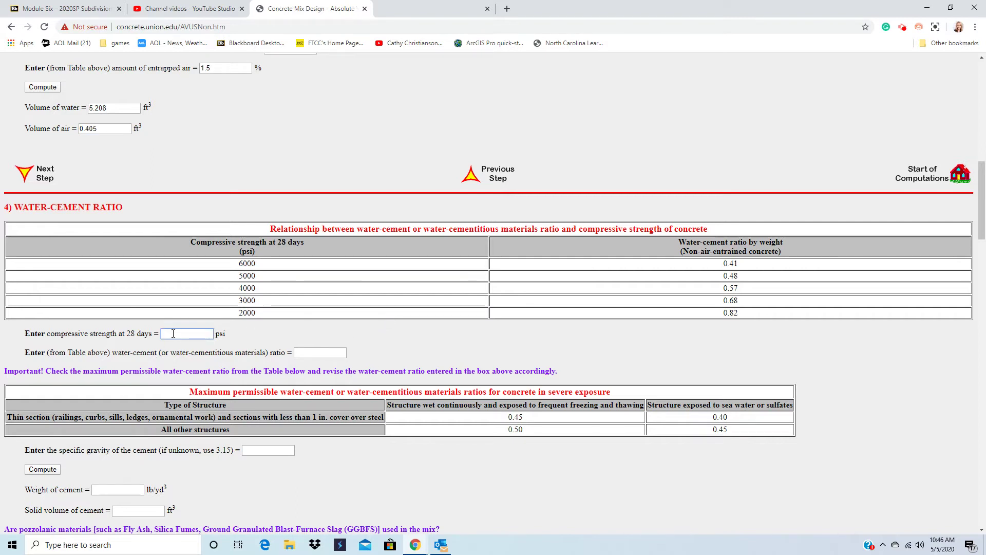
pyautogui.write('2000')
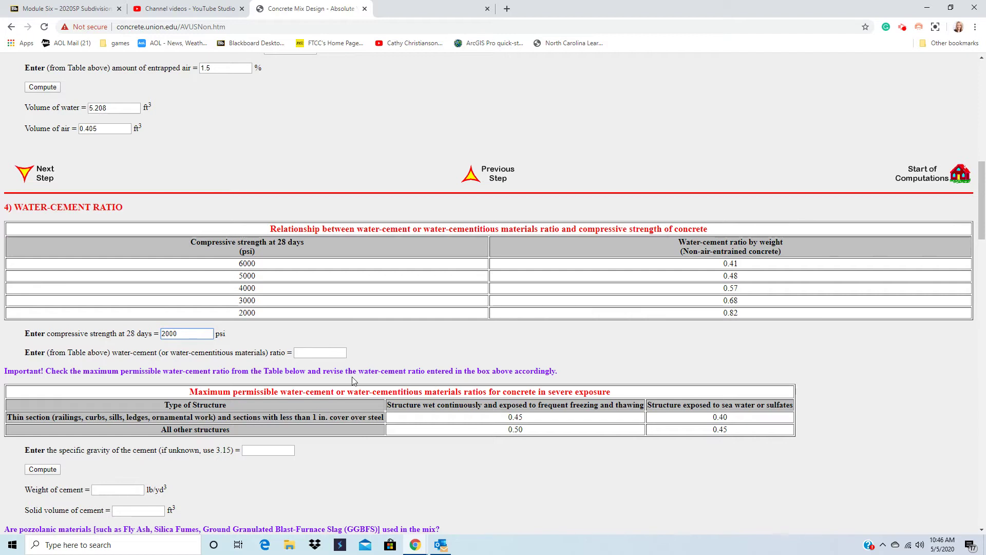
pyautogui.click(327, 355)
pyautogui.write('0.82')
# Set cement specific gravity 3.15 and compute 396.341 lb/yd³ cement and 2.016 ft³ solid volume.
pyautogui.scroll(-3, 376, 310)
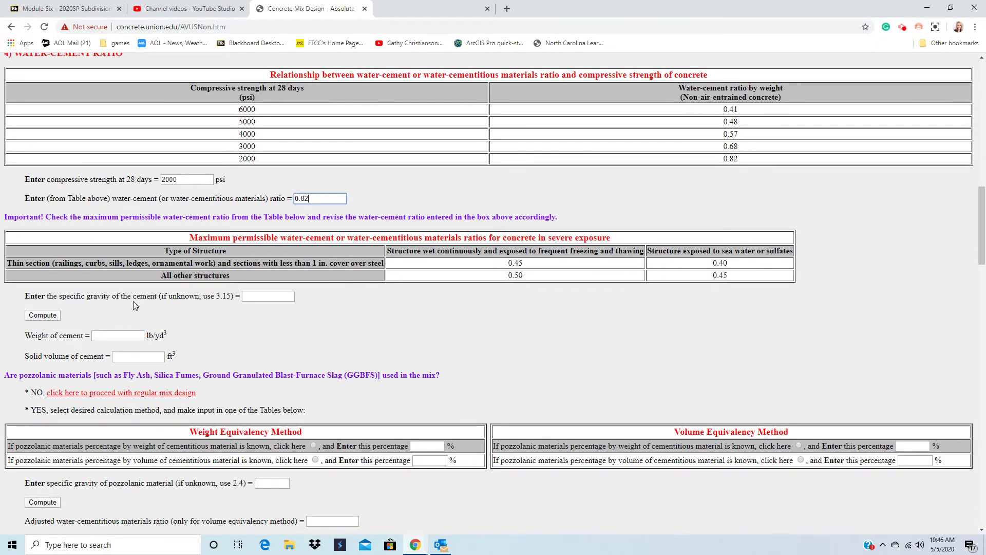
pyautogui.click(253, 297)
pyautogui.write('3.15')
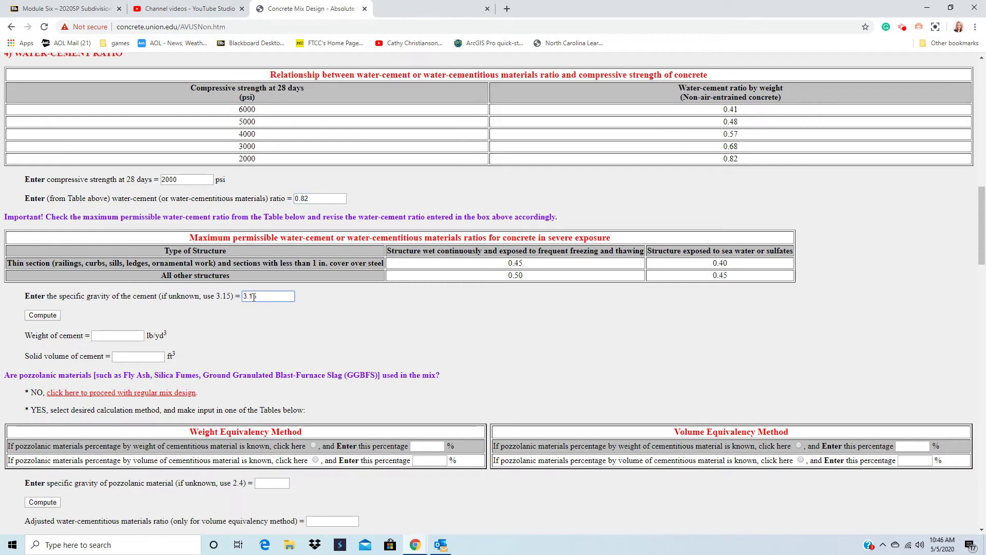
pyautogui.click(42, 316)
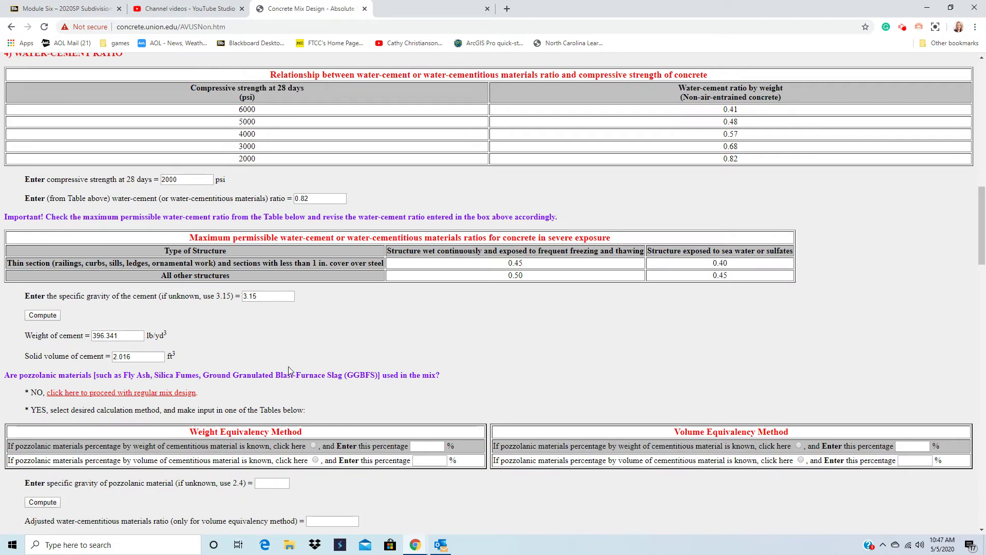
pyautogui.scroll(-2, 109, 346)
pyautogui.scroll(8, 137, 253)
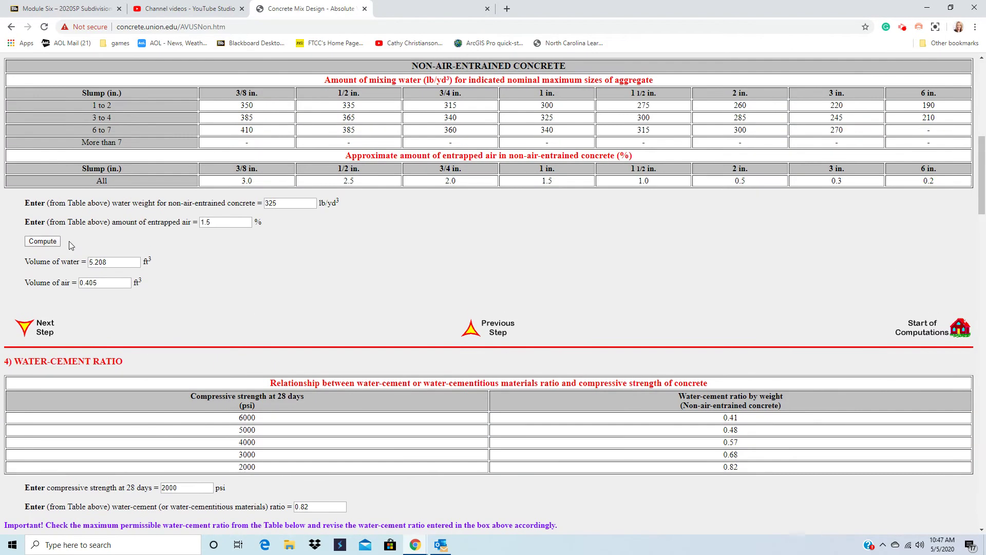
pyautogui.scroll(-8, 335, 229)
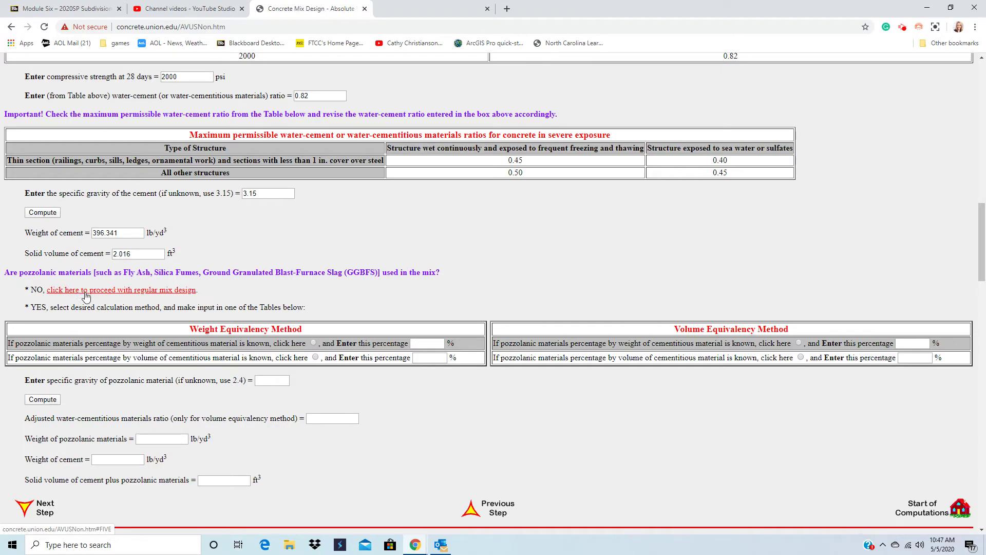
# Continue without pozzolans to the coarse aggregate step and display the 1 in aggregate size.
pyautogui.click(80, 294)
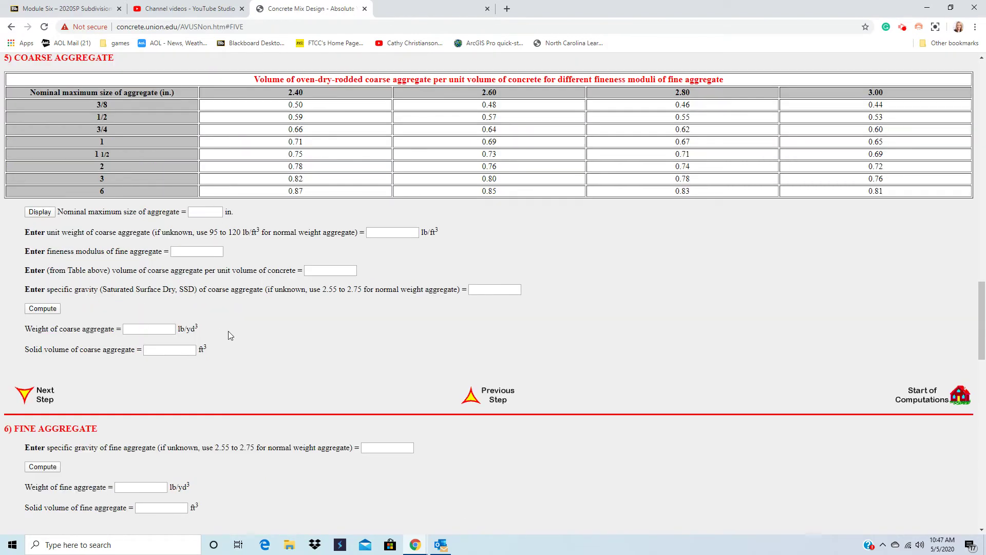
pyautogui.scroll(1, 230, 335)
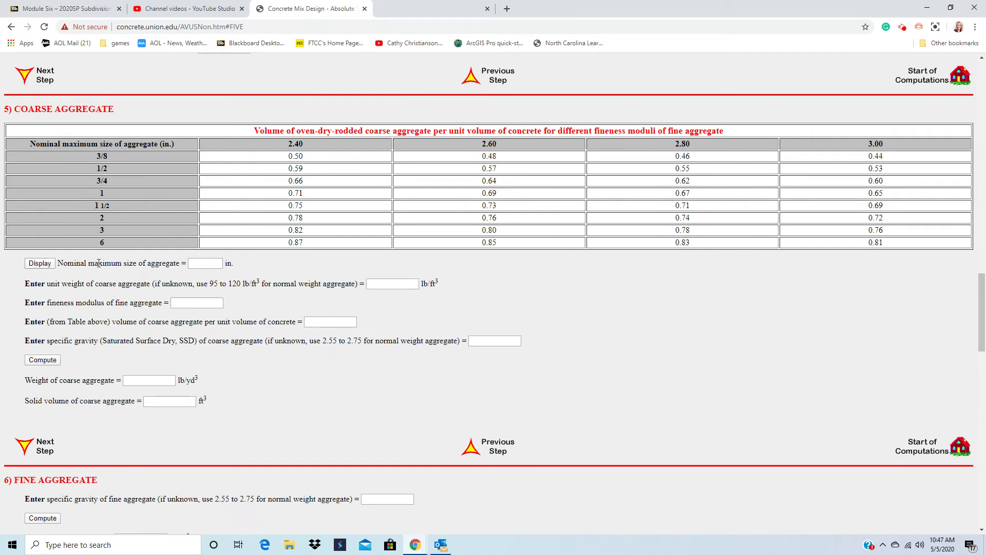
pyautogui.click(37, 265)
pyautogui.click(382, 284)
# Enter unit weight 95, fineness modulus 2.7, volume 0.68, gravity 2.68, computing 1744.2 lb/yd³ coarse aggregate.
pyautogui.write('95')
pyautogui.click(205, 304)
pyautogui.write('2.59')
pyautogui.click(328, 321)
pyautogui.write('0.68')
pyautogui.click(477, 343)
pyautogui.write('2.68')
pyautogui.click(51, 361)
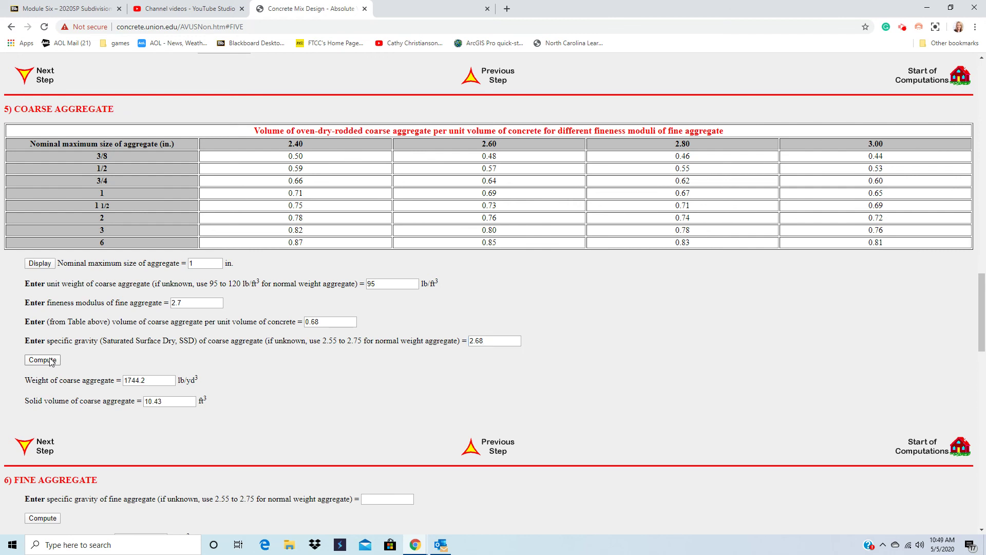
pyautogui.scroll(-3, 301, 359)
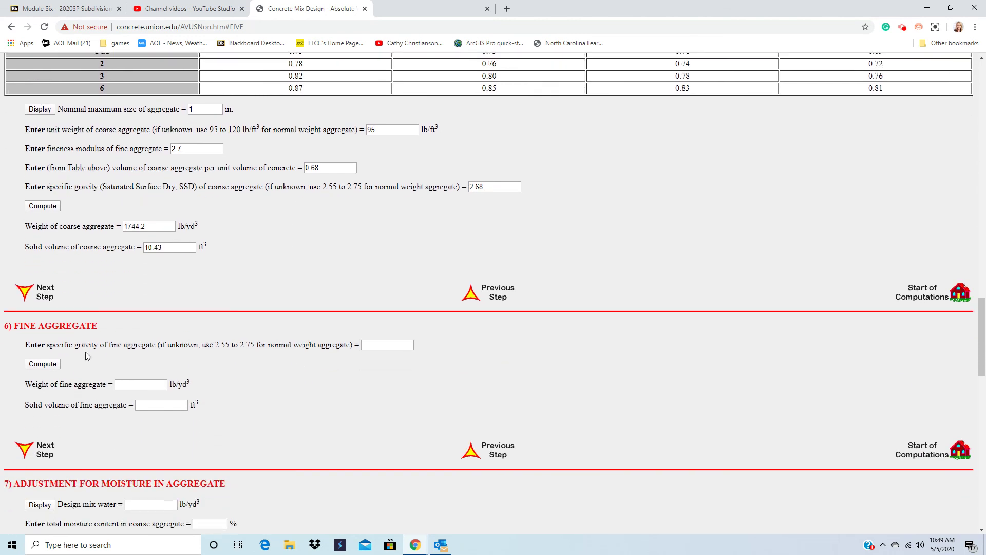